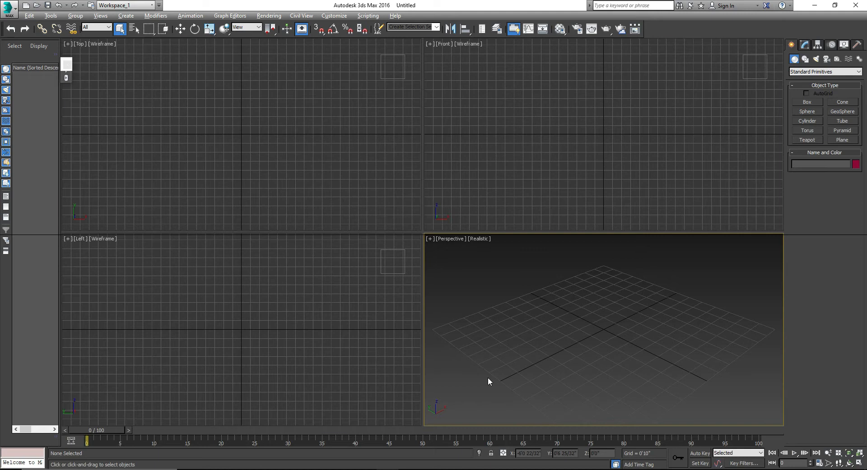
Draw a closed five-corner line shape in the maximized Front view, with straight top, right and bottom edges and an inward-pointing left side.
key("alt+w")
key("f")
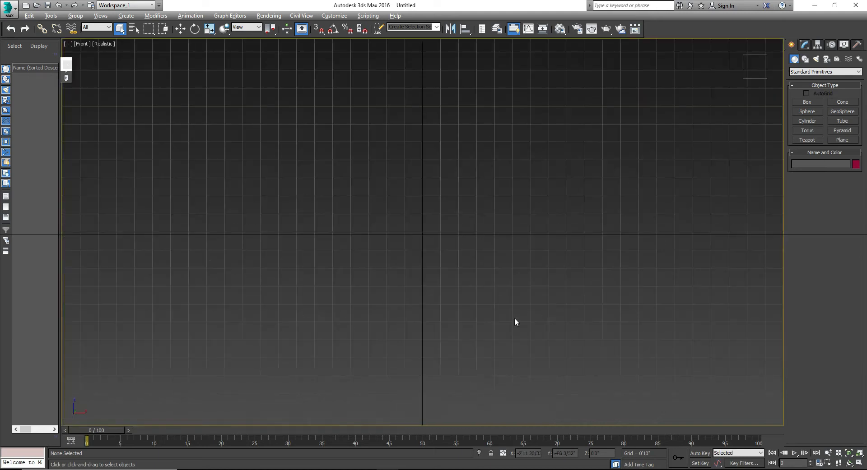
left_click(806, 62)
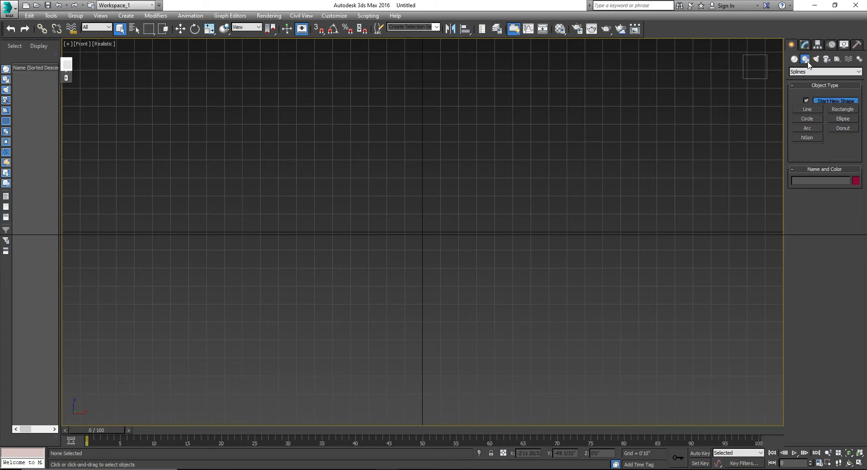
left_click(816, 110)
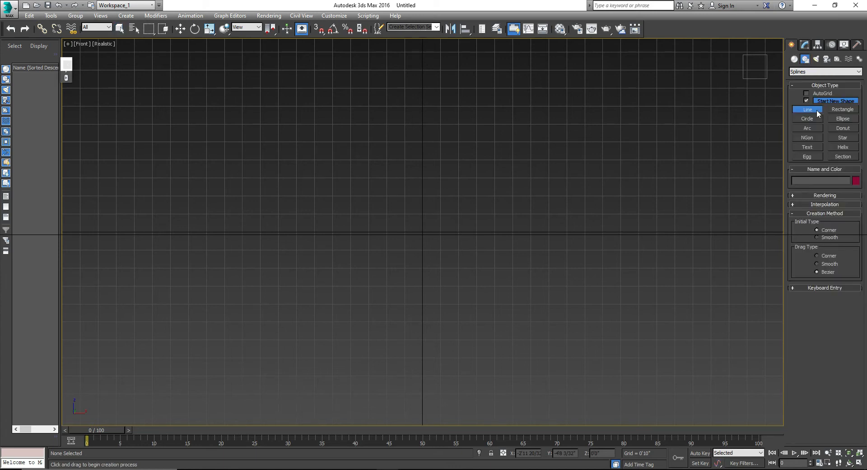
left_click(340, 143)
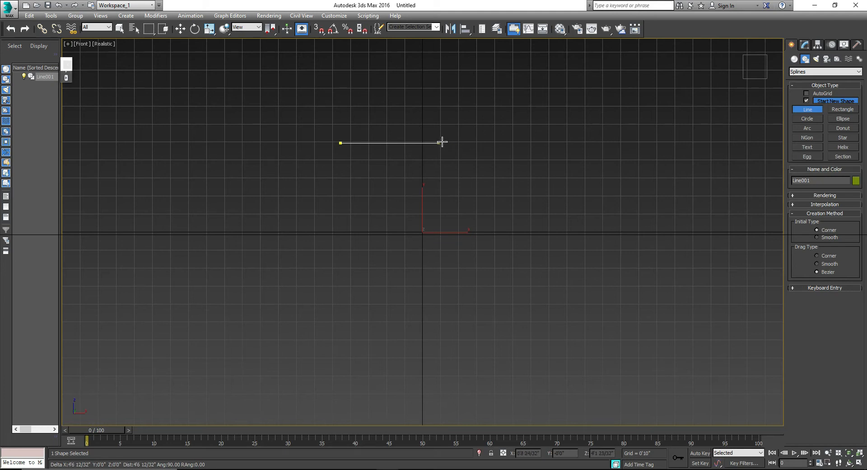
left_click(463, 142)
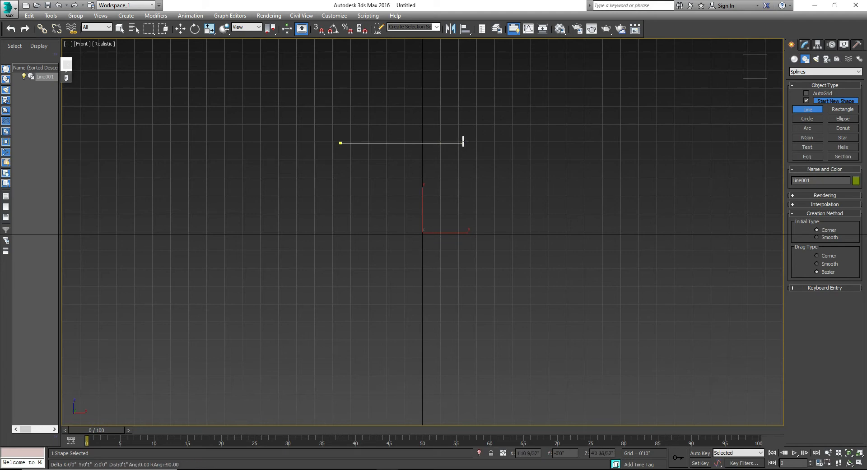
left_click(463, 353)
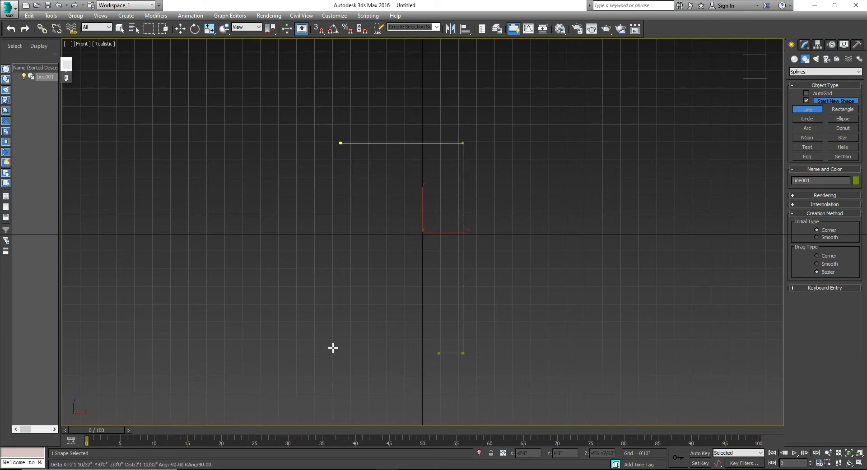
left_click(294, 354, "shift")
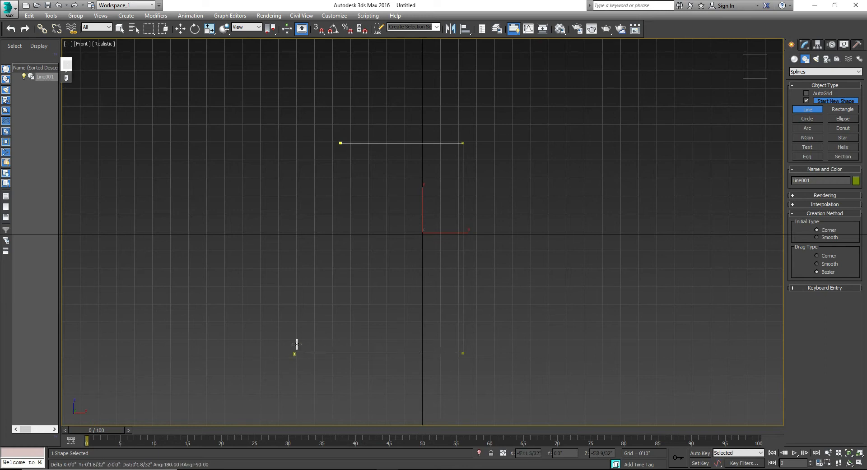
left_click(364, 251)
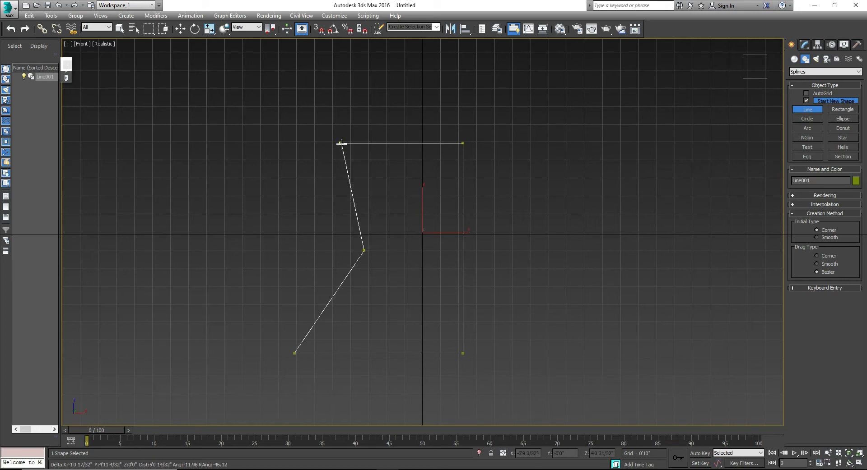
left_click(341, 143)
left_click(430, 270)
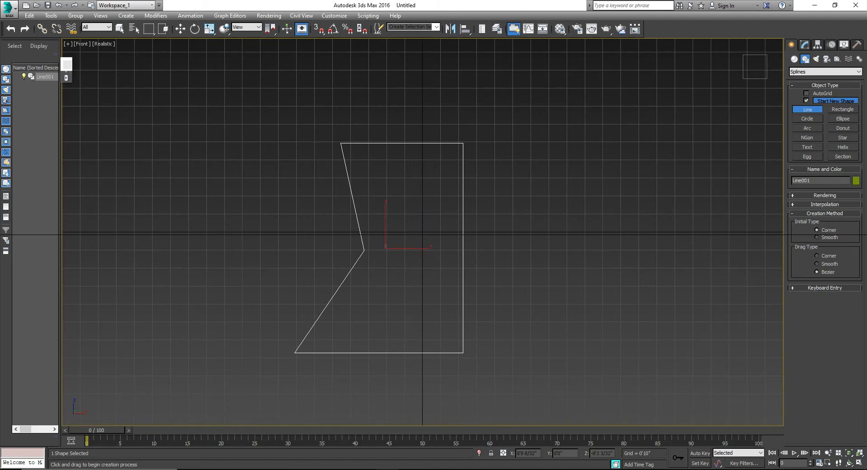
Check the house reference image and fillet the inward vertex on the shape's left side into a broad curve.
key("alt+Tab")
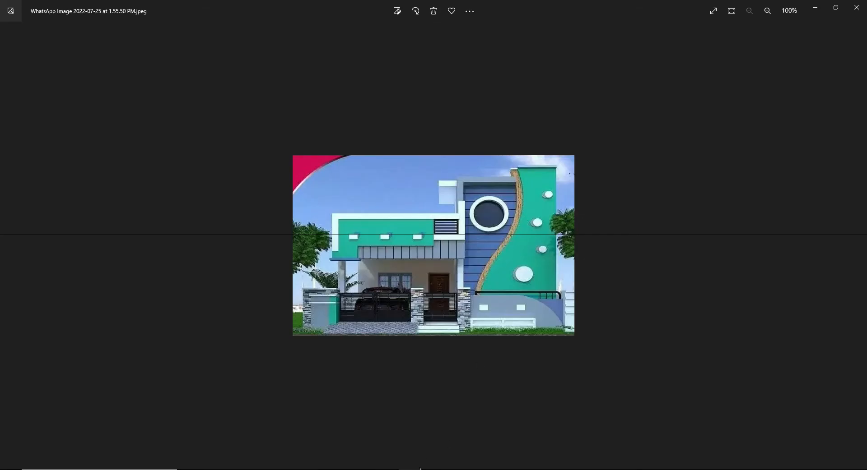
left_click(425, 444)
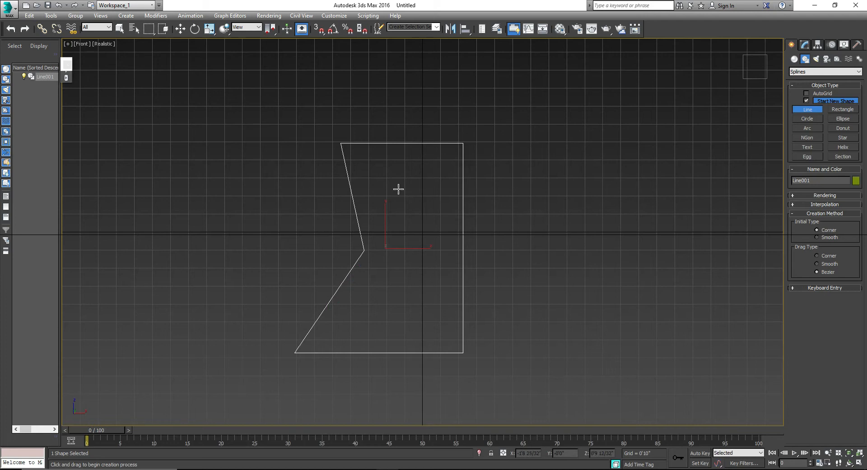
left_click(807, 45)
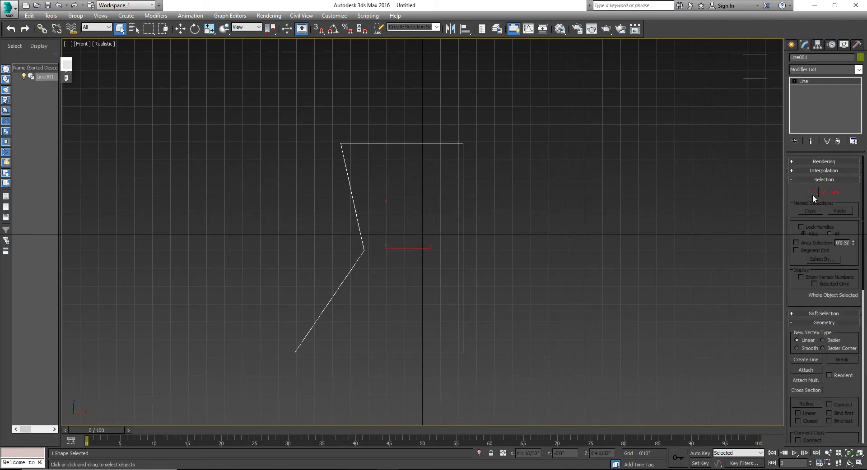
left_click(813, 195)
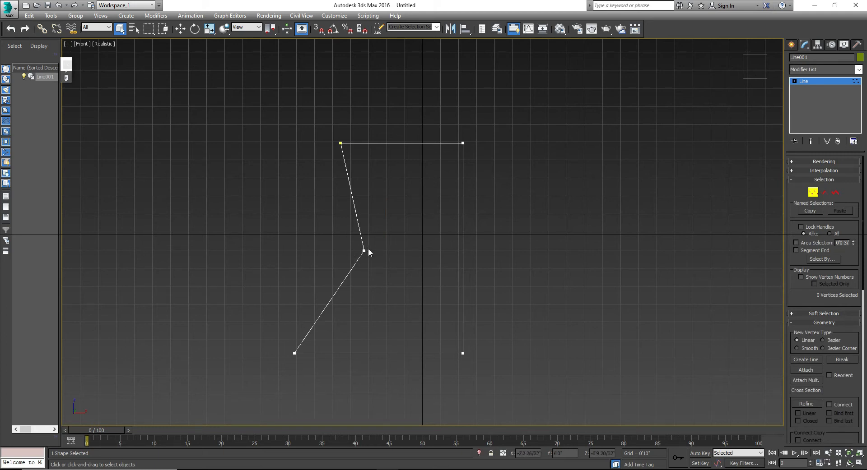
left_click_drag(387, 274, 387, 274)
scroll(820, 370, "down", 5)
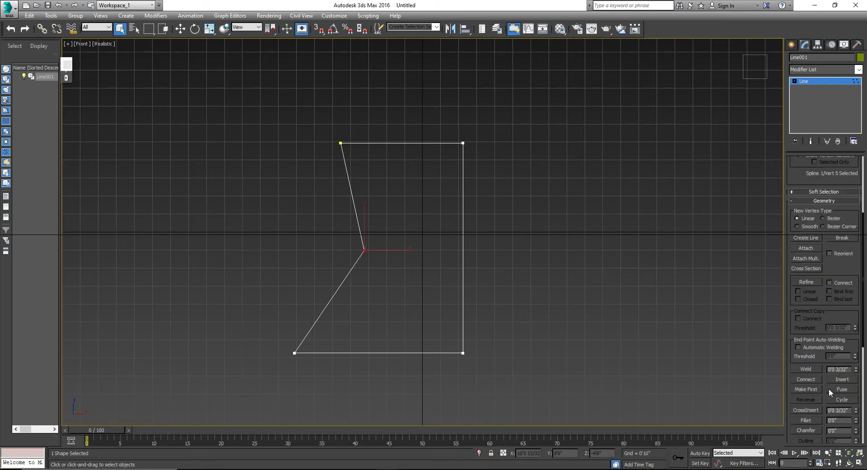
scroll(830, 390, "down", 1)
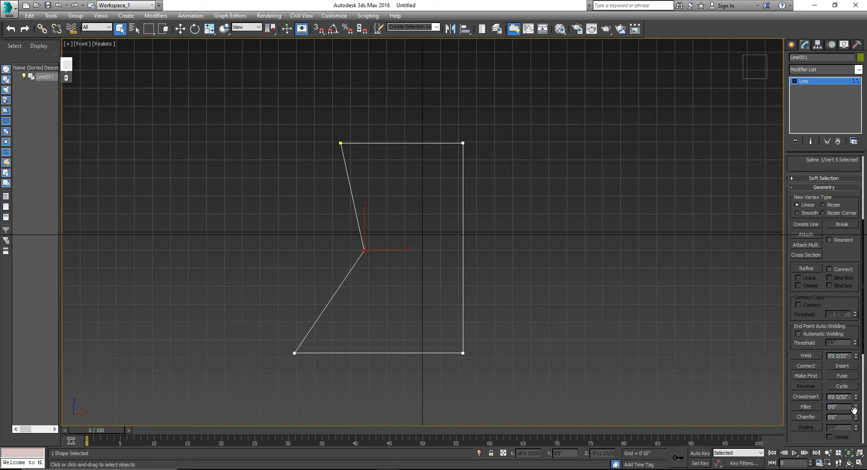
left_click_drag(856, 407, 857, 388)
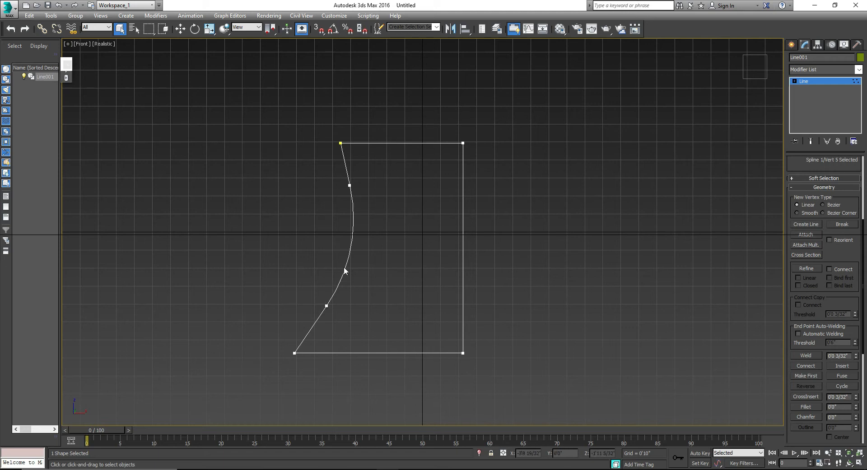
left_click(811, 80)
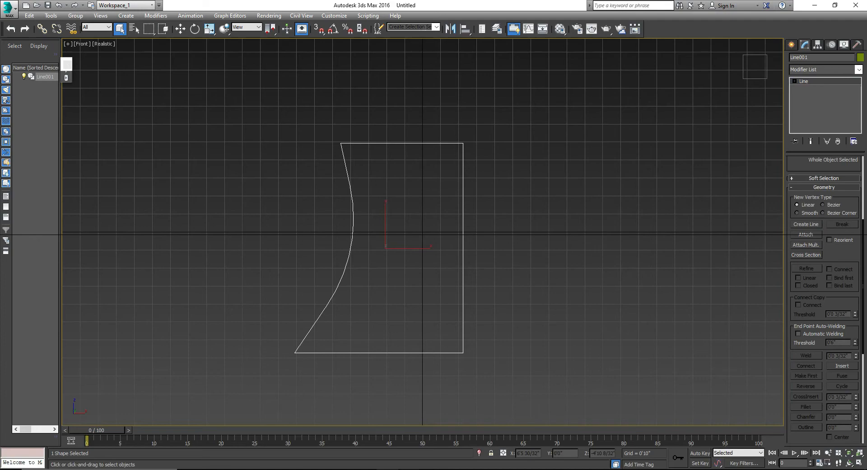
Shape the left edge into an S-curve like the reference by moving its lower vertex left and upward and its upper vertex right and downward.
left_click(409, 469)
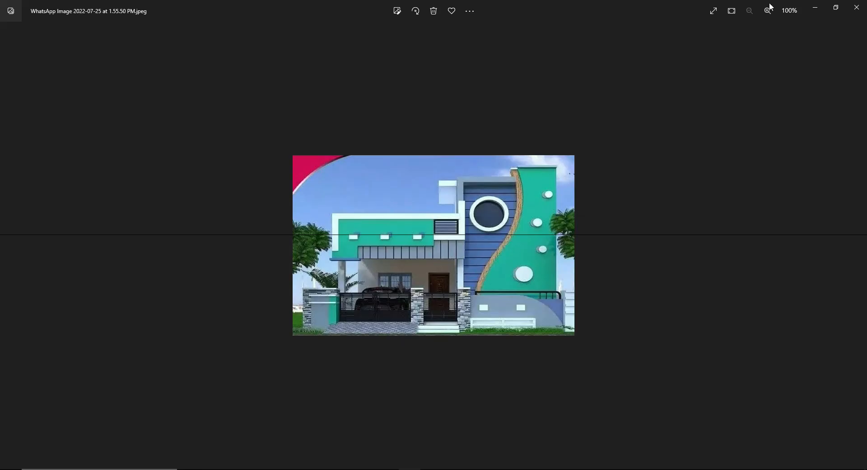
left_click(810, 7)
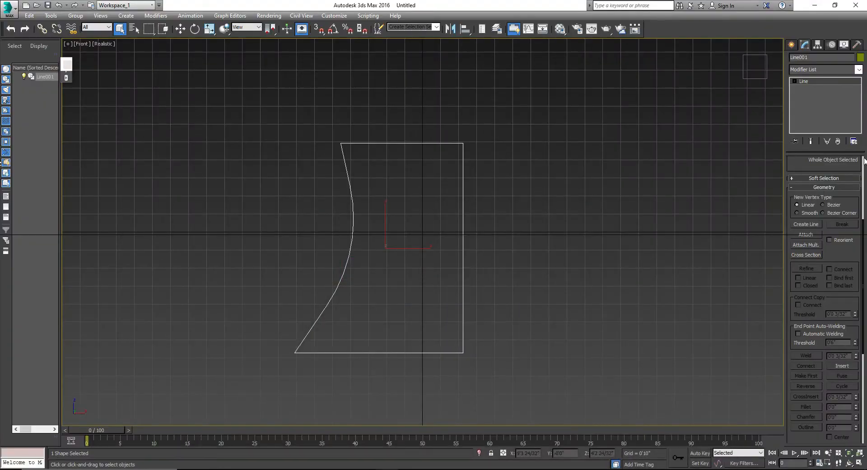
scroll(819, 199, "up", 5)
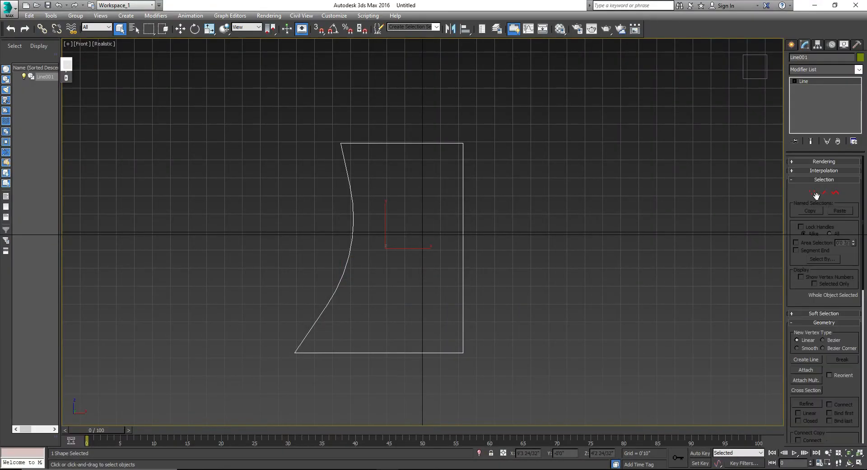
left_click(815, 193)
left_click_drag(317, 274, 302, 299)
key("w")
left_click_drag(335, 179, 363, 202)
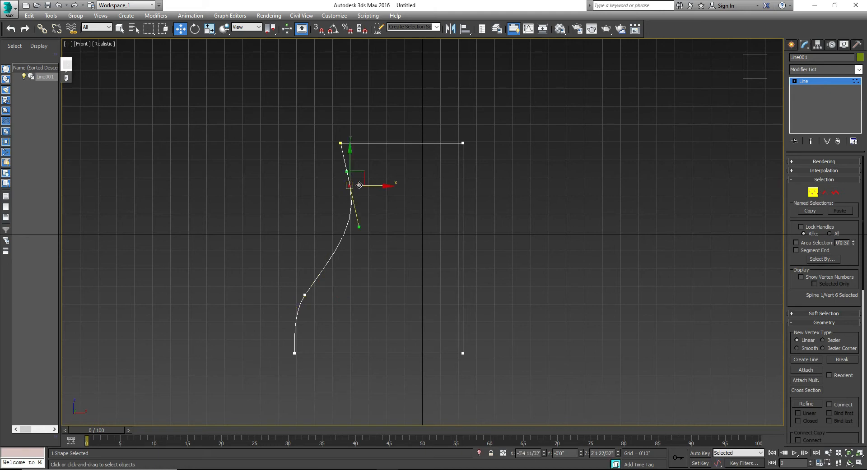
mouse_move(366, 186)
left_mouse_down()
mouse_move(375, 186)
mouse_move(360, 177)
mouse_move(363, 186)
left_mouse_up()
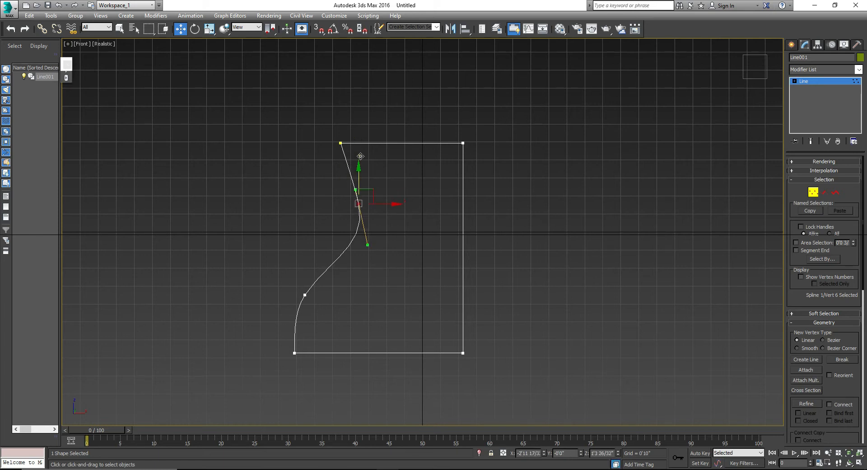
left_click_drag(384, 203, 390, 203)
Fine-tune the S-curve by shifting its lower vertex slightly right and its upper vertex slightly upward, and leave vertex editing.
left_click_drag(289, 279, 319, 289)
left_click_drag(347, 212, 364, 193)
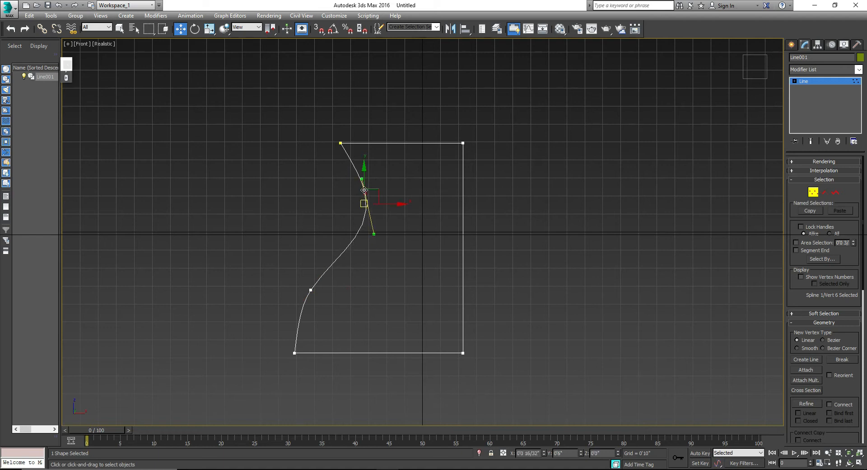
left_click(526, 190)
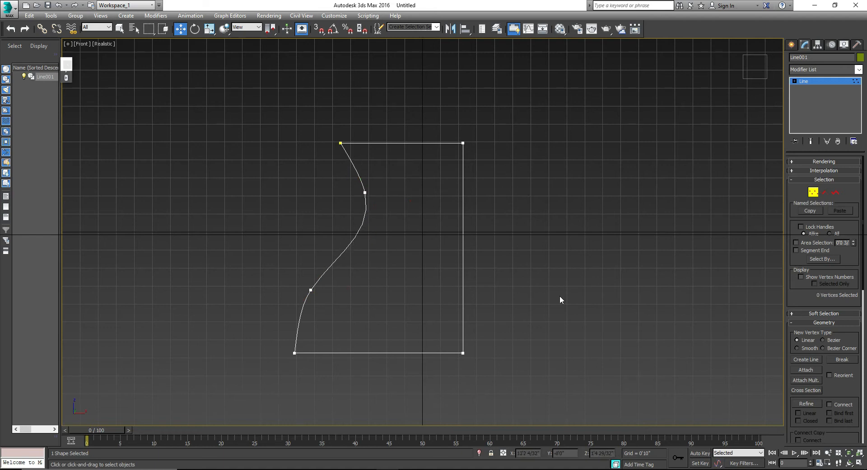
left_click_drag(322, 308, 318, 293)
left_click(659, 202)
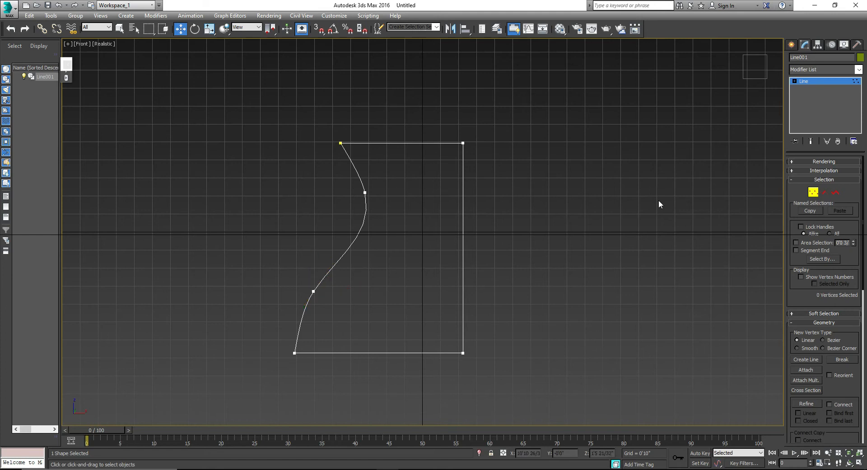
left_click(839, 80)
Apply a Shell modifier with a 3" outer amount to the curved shape and inspect its thickness before returning to the Front view.
left_click(840, 69)
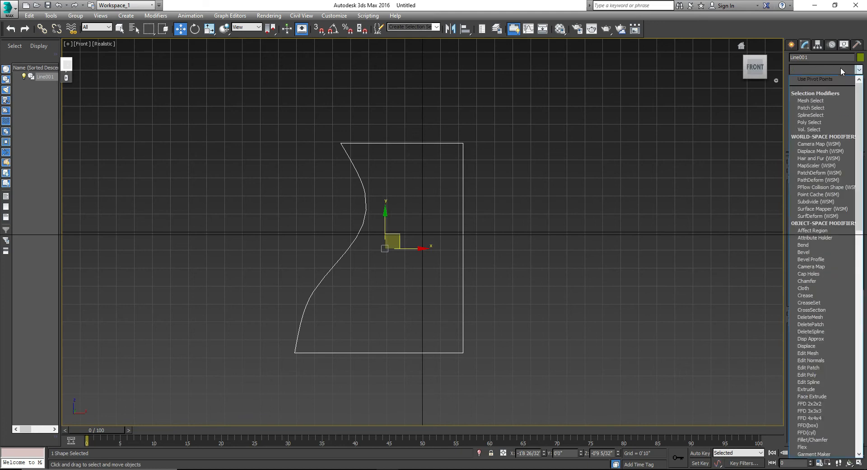
type("sh")
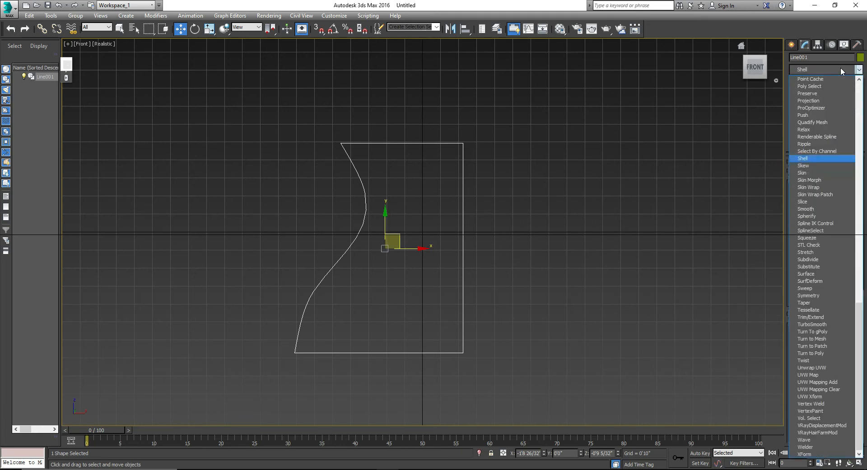
left_click(809, 158)
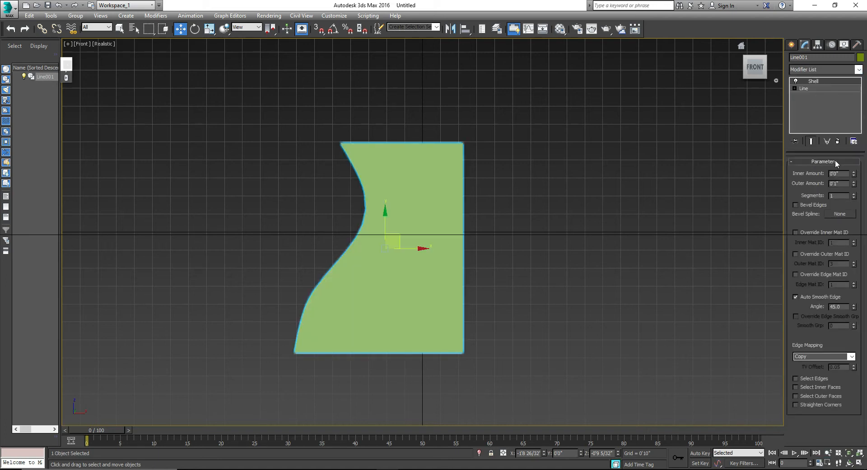
left_click_drag(838, 184, 783, 190)
type("3")
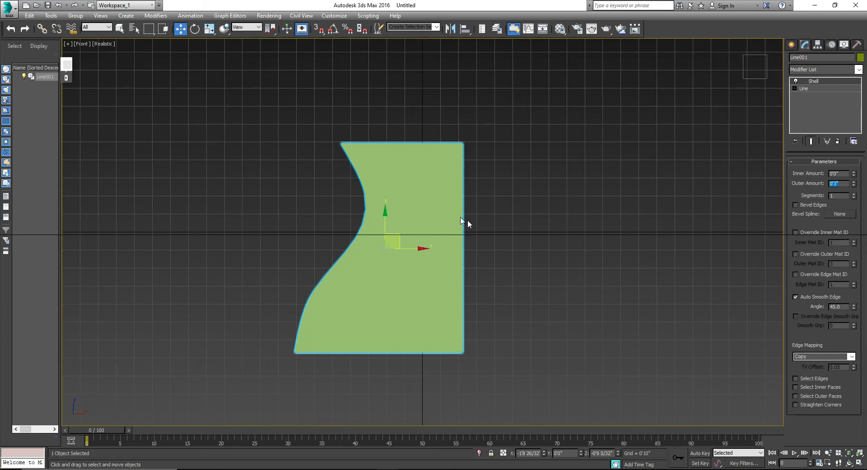
middle_click_drag(464, 238, 474, 240, "alt")
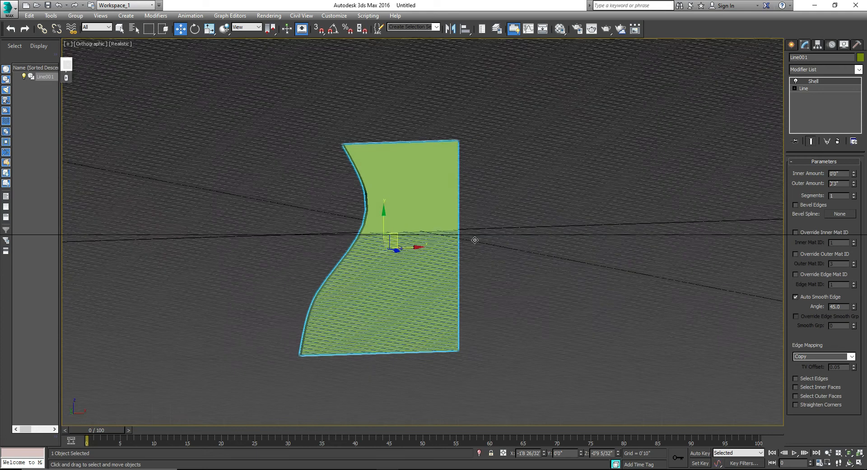
left_click(515, 220)
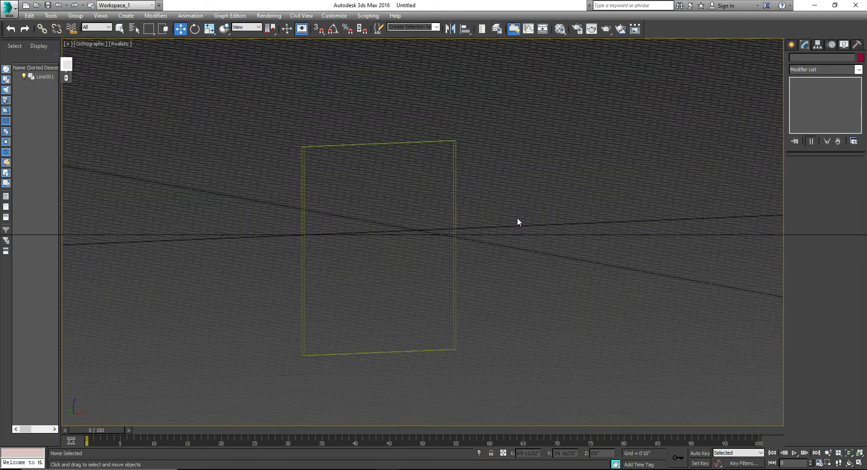
key("f")
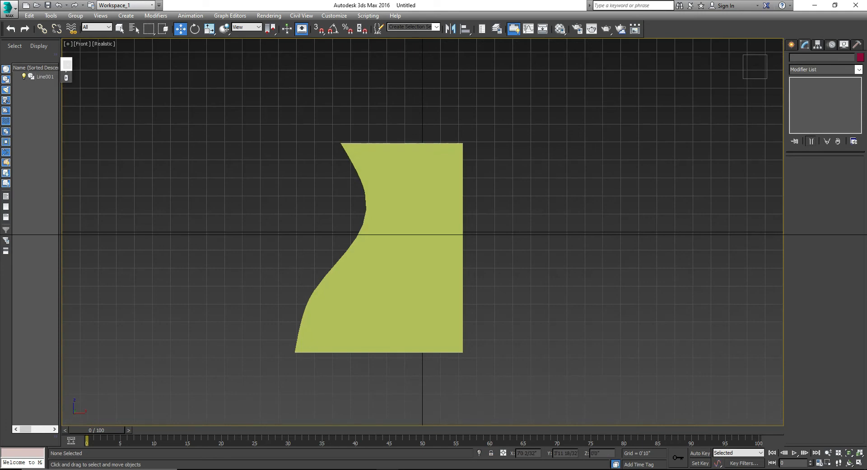
Review the house reference image and switch the Front view's display to Wireframe.
key("alt+Tab")
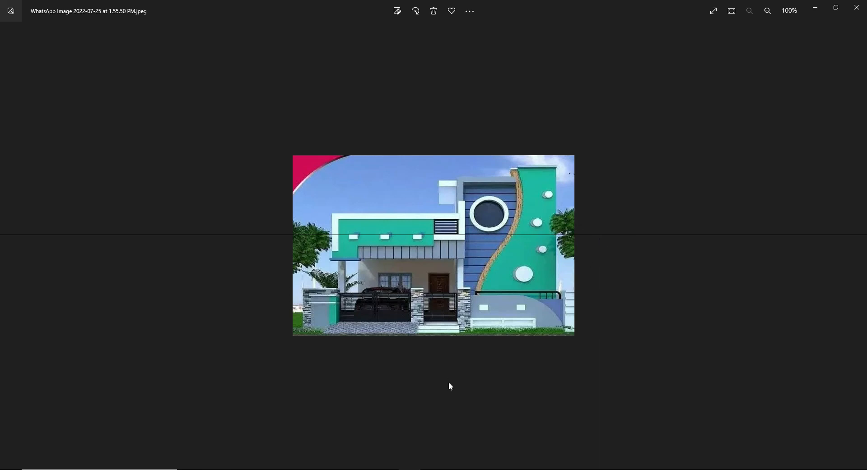
left_click(409, 468)
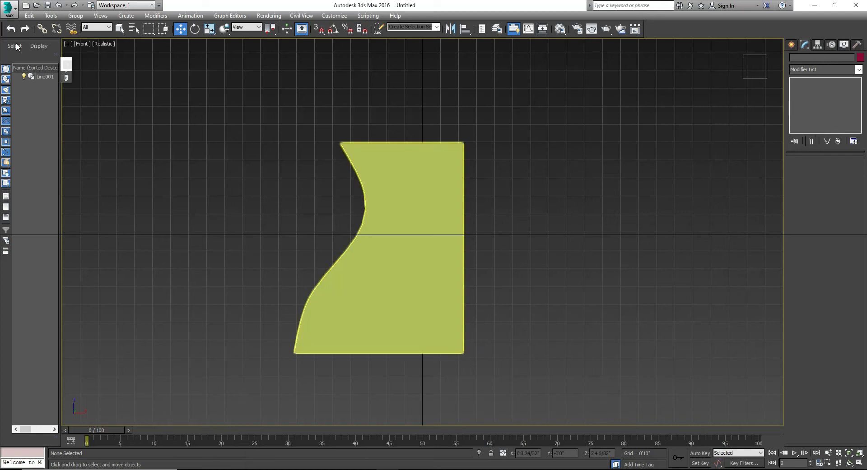
left_click(112, 45)
left_click(199, 117)
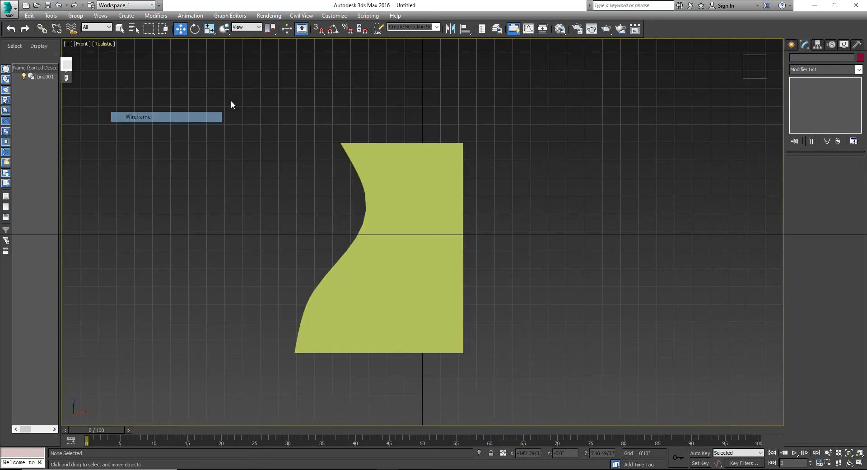
Draw a closed six-point strip with the Line tool along the panel's left side, bent at mid-height and angled outward toward the base.
left_click(791, 44)
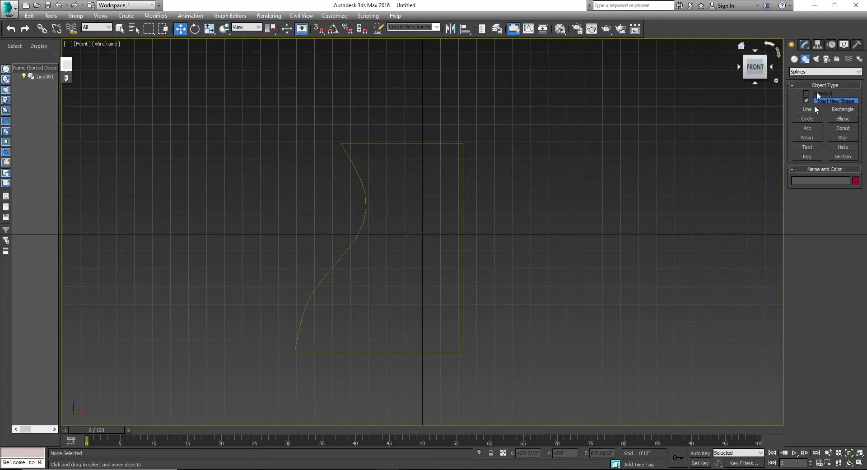
left_click(813, 109)
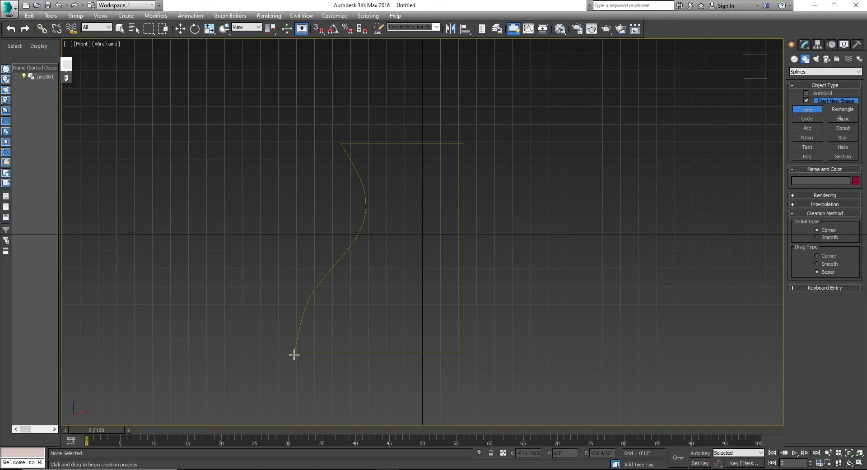
left_click(272, 353)
left_click(307, 263)
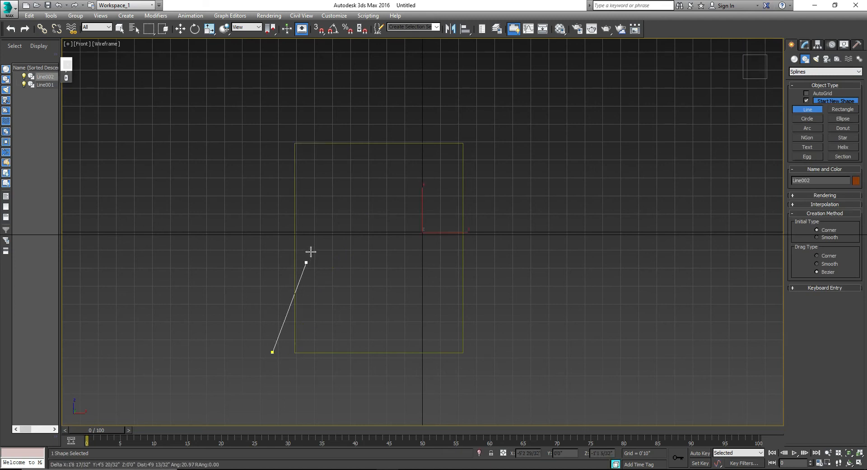
left_click(316, 243)
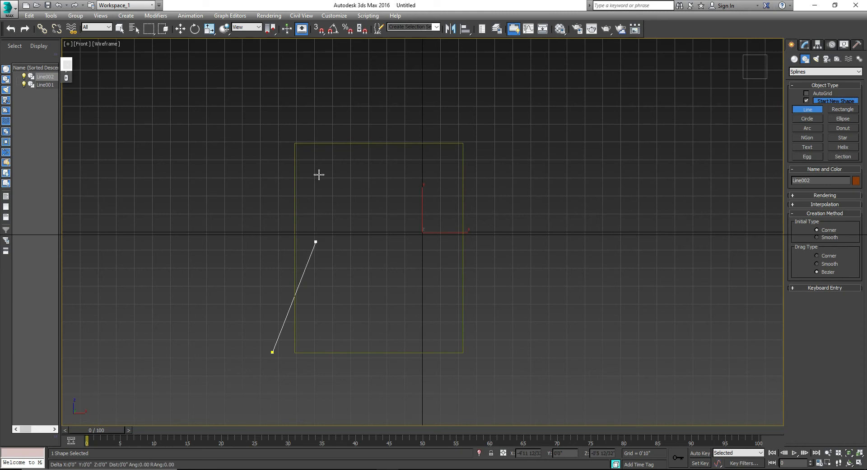
left_click(308, 148)
left_click(320, 148)
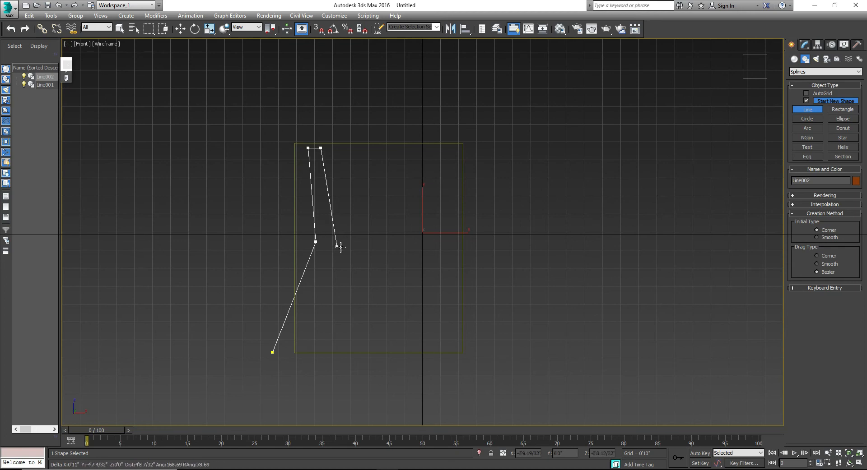
left_click(336, 247)
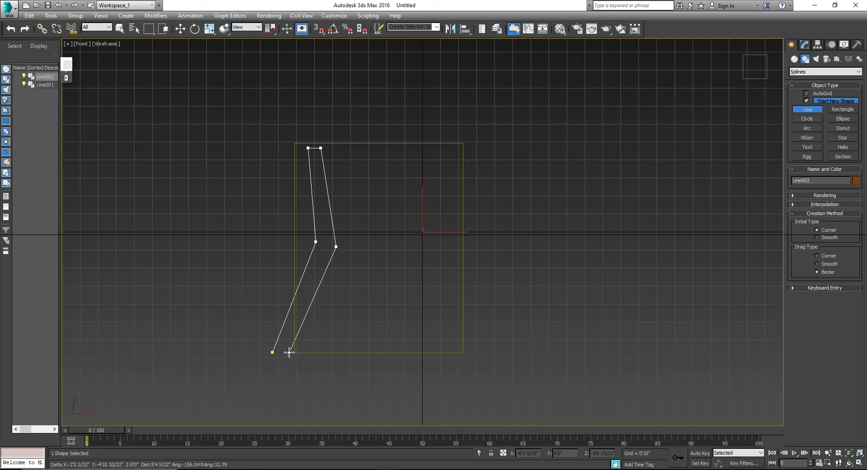
left_click(289, 352)
left_click(273, 353)
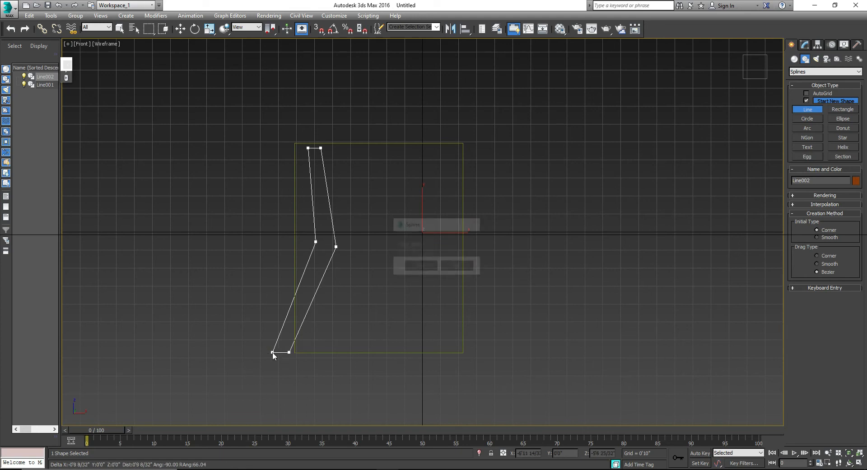
left_click(414, 266)
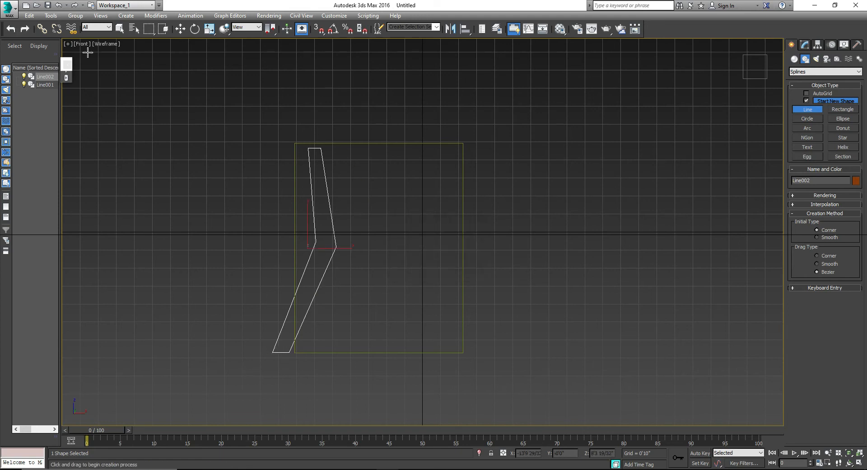
Set the Front view's display to Shaded and fillet the two middle bend vertices of the strip.
left_click(110, 44)
left_click(131, 64)
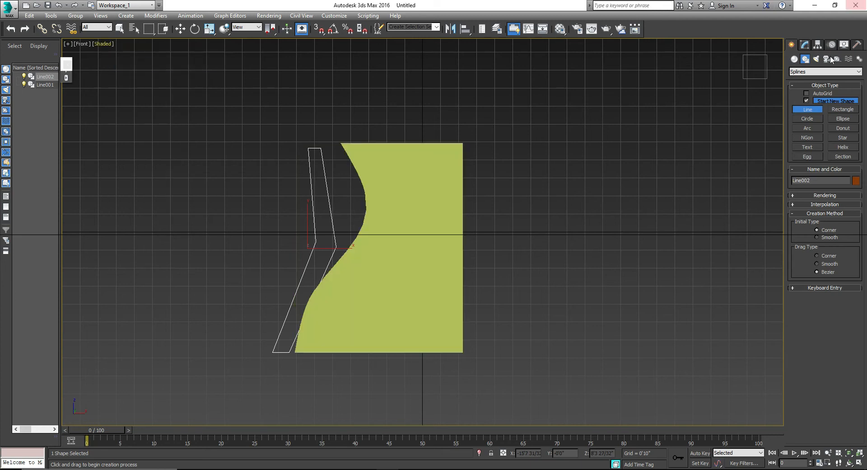
key("w")
left_click(812, 192)
left_click(320, 149)
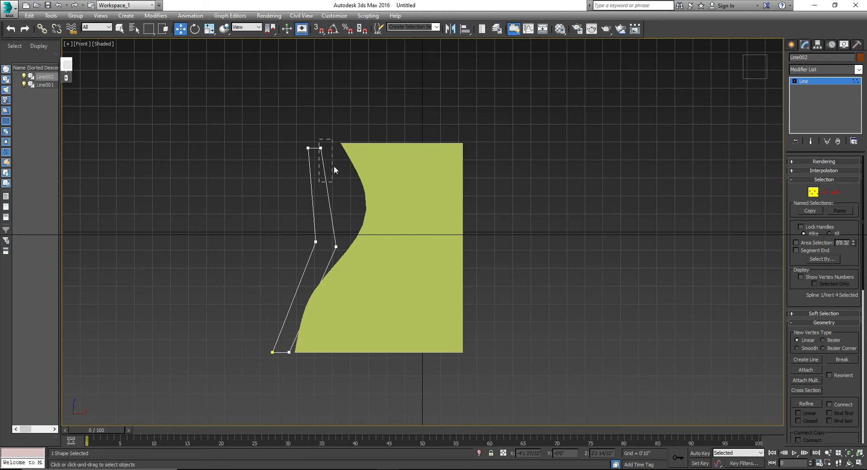
left_click_drag(299, 223, 361, 263)
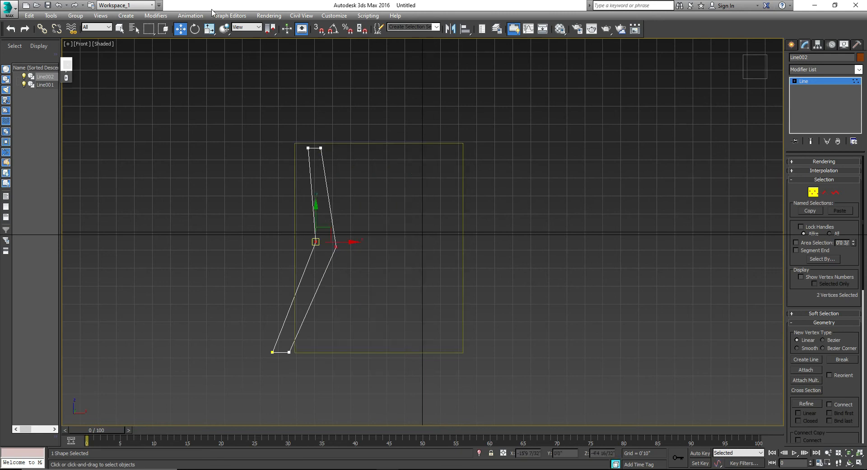
scroll(812, 343, "down", 5)
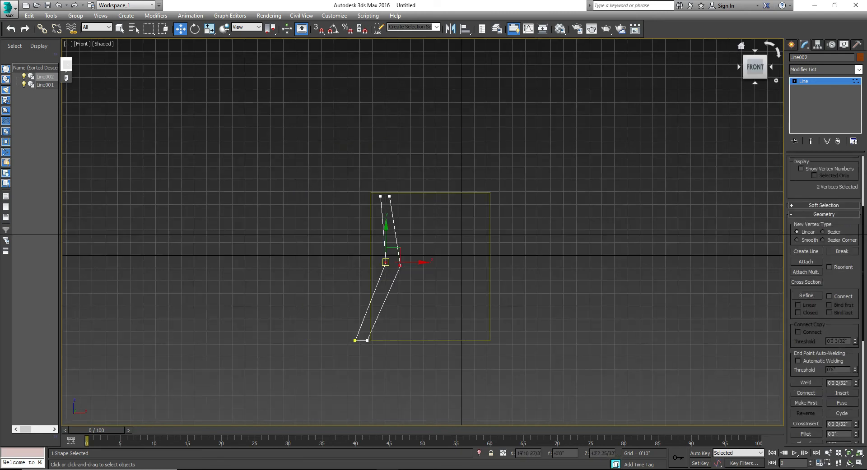
scroll(815, 432, "down", 1)
left_click_drag(855, 407, 856, 396)
Move the strip's top end to the panel's upper-left corner and its right side's upper curve vertex onto the panel's curved edge.
scroll(415, 248, "up", 6)
left_click_drag(310, 95, 386, 149)
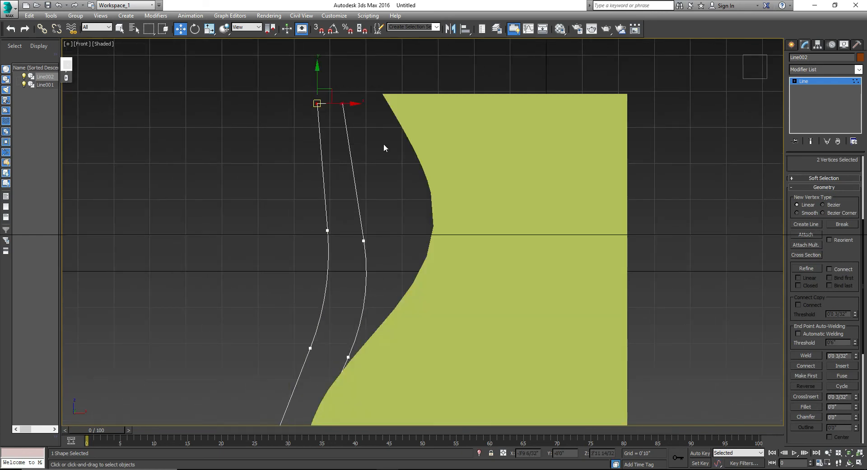
left_click_drag(353, 226, 373, 292)
left_click_drag(363, 241, 411, 200)
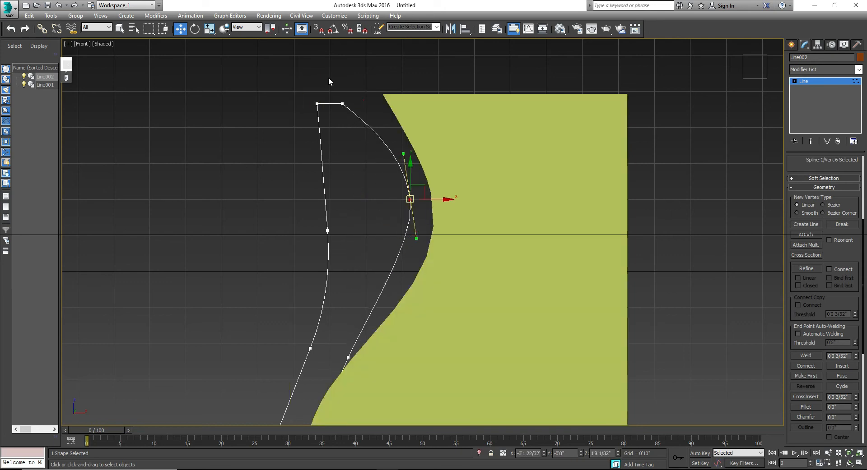
left_click_drag(303, 89, 385, 92)
left_click_drag(392, 188, 434, 201)
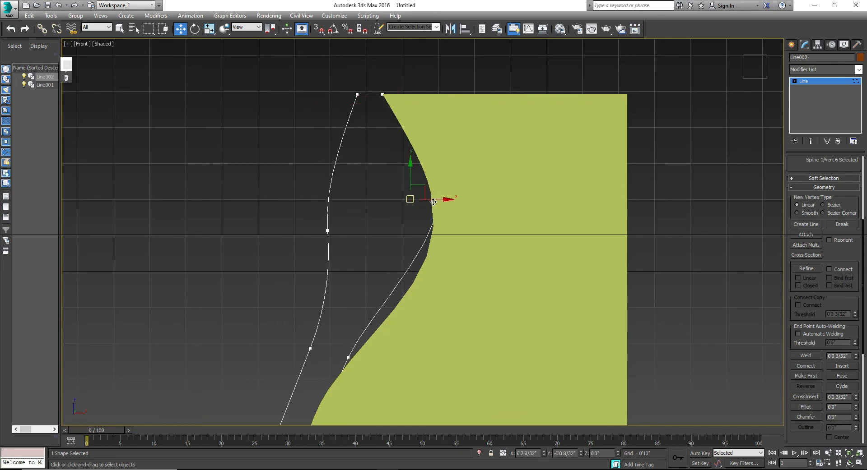
Fit the strip's lower right curve vertex and bottom end to the panel's curved edge and lower-left corner, refining the right-side vertices.
scroll(434, 201, "down", 2)
left_click(373, 311)
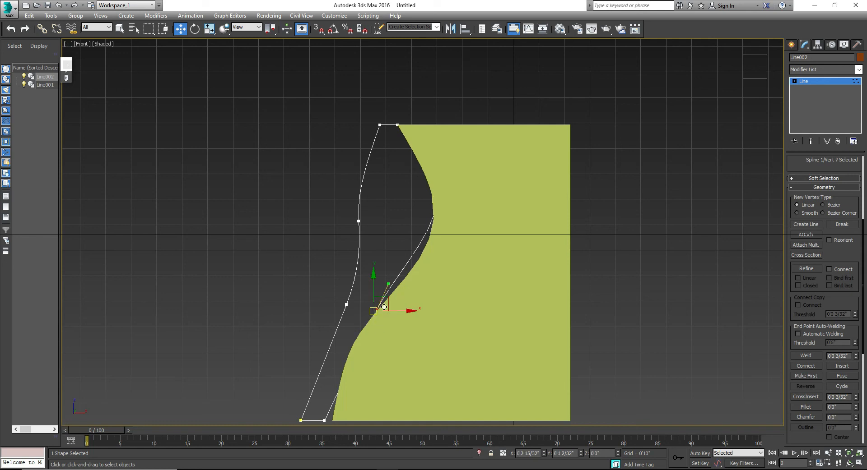
left_click_drag(355, 349, 351, 352)
middle_click_drag(357, 290, 358, 216)
left_click_drag(262, 316, 339, 352)
left_click(351, 276)
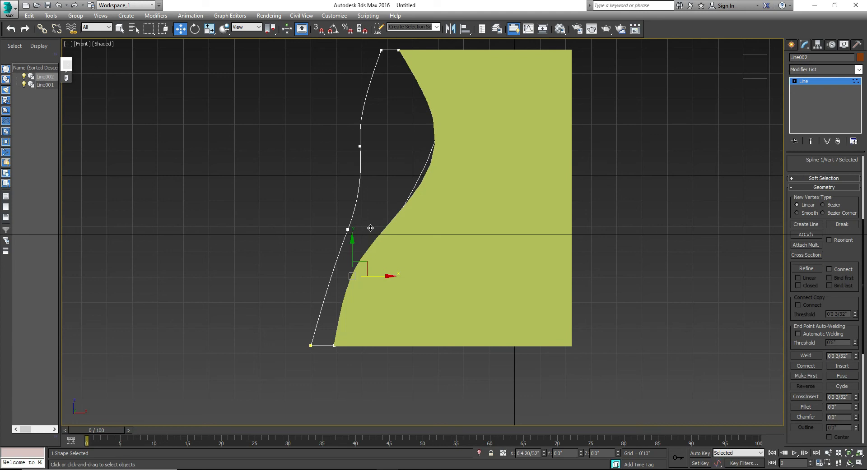
left_click(436, 125)
left_click_drag(436, 141, 436, 140)
Shape the strip's left curve to run alongside the panel's S-curve, and nudge the upper vertex of its right curve for a closer fit.
left_click_drag(359, 145, 398, 140)
middle_click_drag(350, 225, 347, 246)
left_click_drag(353, 254, 331, 282)
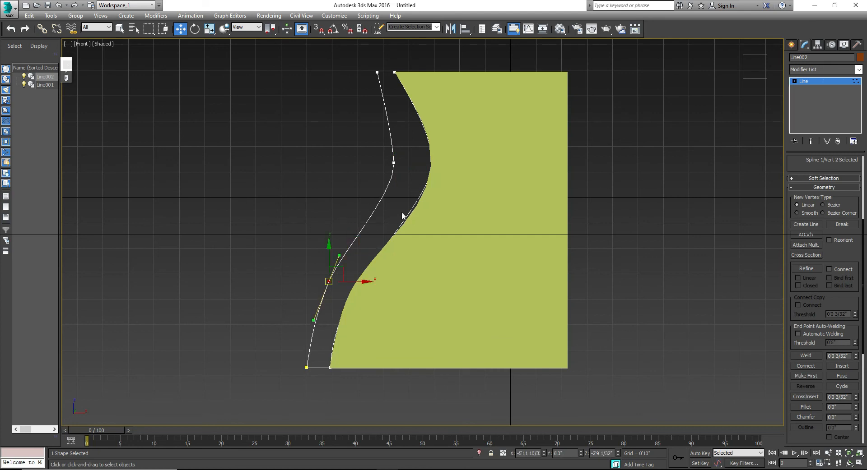
left_click(395, 162)
left_click_drag(401, 163, 405, 168)
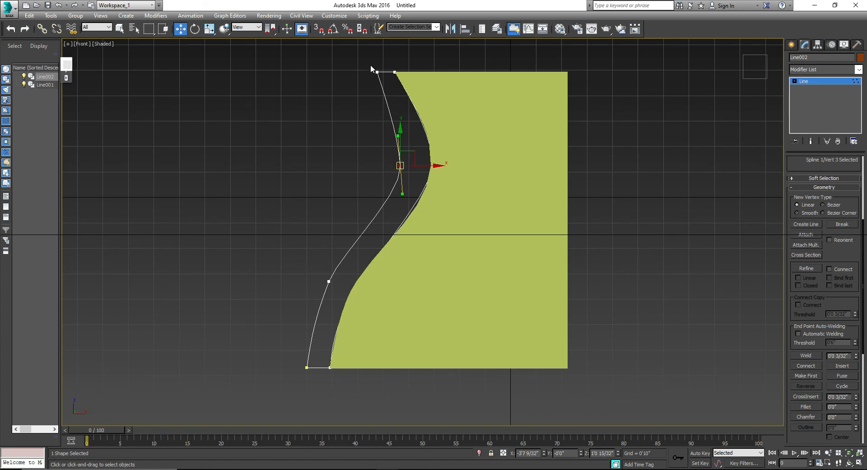
left_click_drag(369, 67, 337, 96)
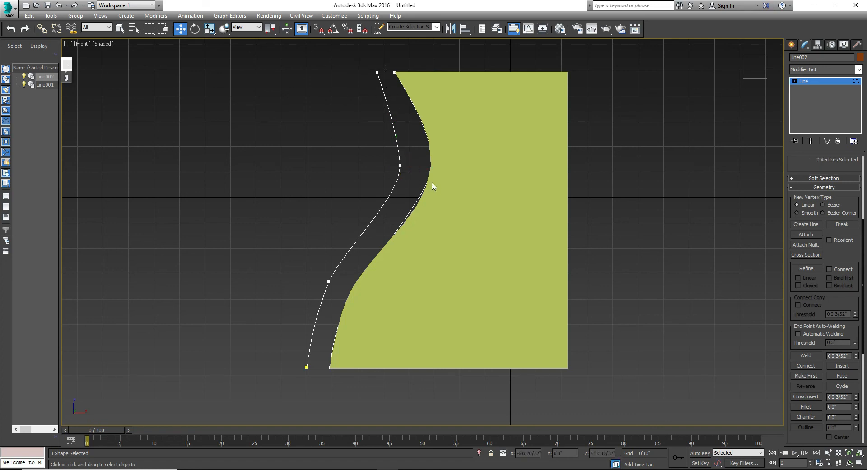
left_click_drag(445, 168, 440, 162)
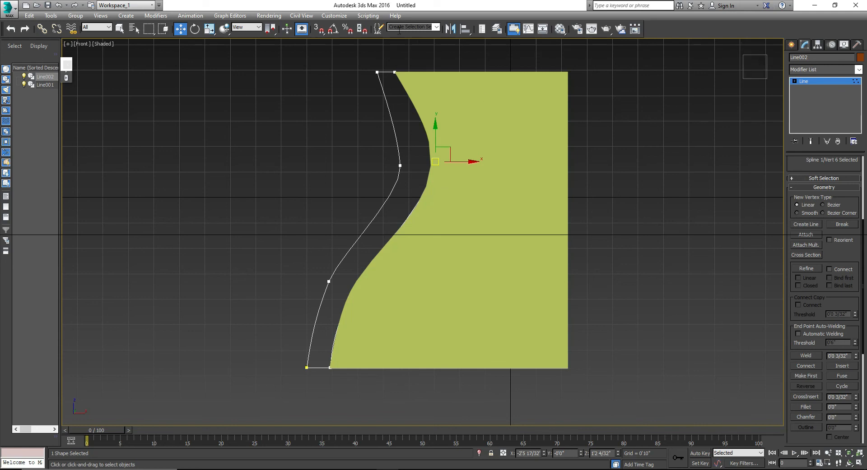
Leave vertex editing and apply a Shell modifier to the curved strip.
left_click(808, 82)
left_click(814, 68)
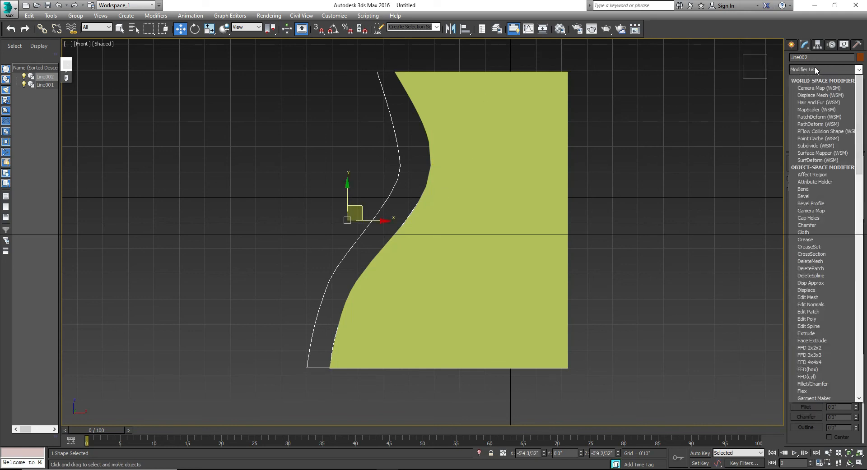
type("sh")
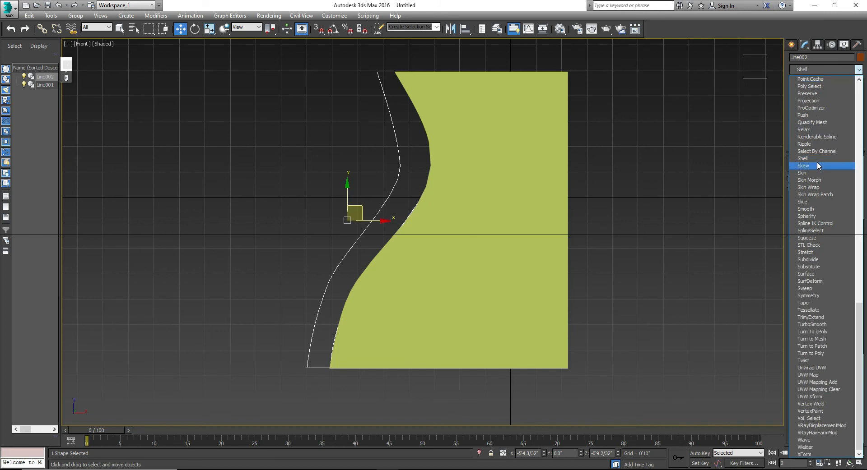
left_click(835, 158)
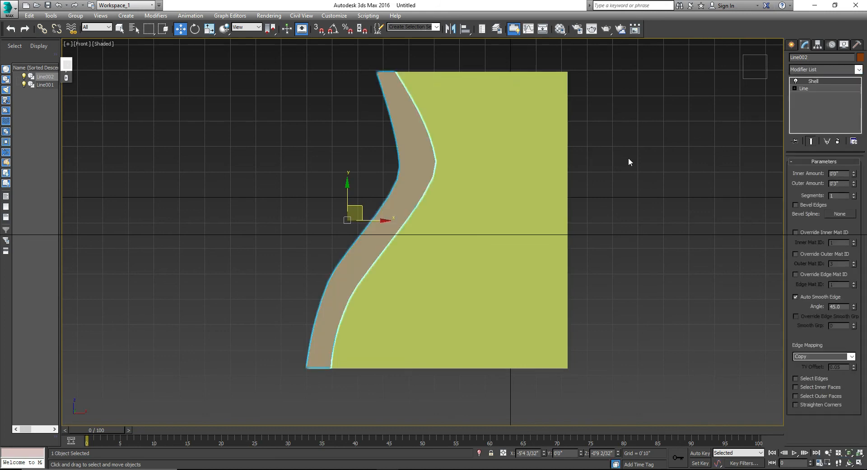